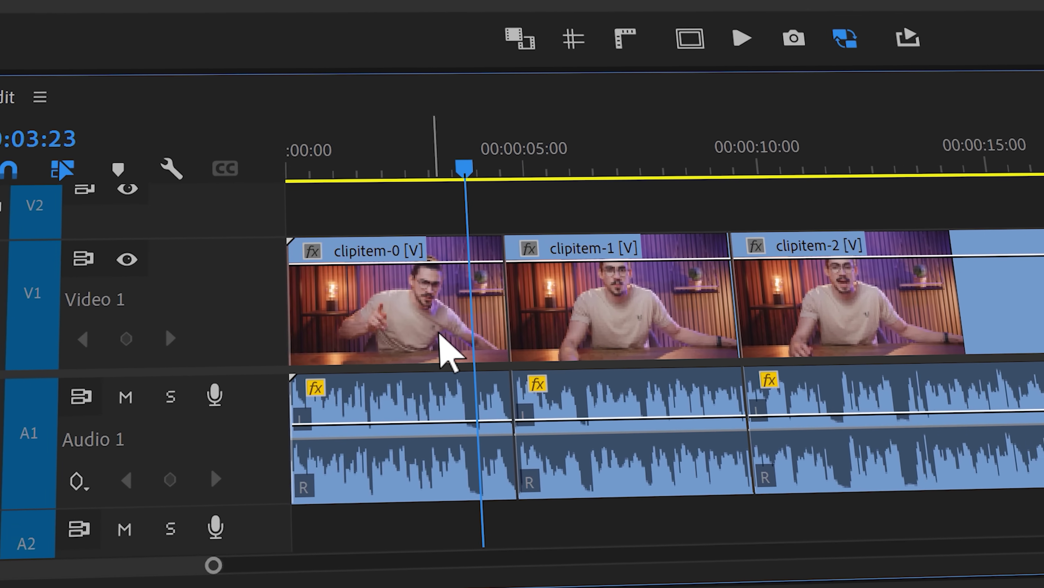
Raise a clip toward V2, dip an audio keyframe, and bring in the raw and edited videos
left_click_drag(443, 350, 345, 218)
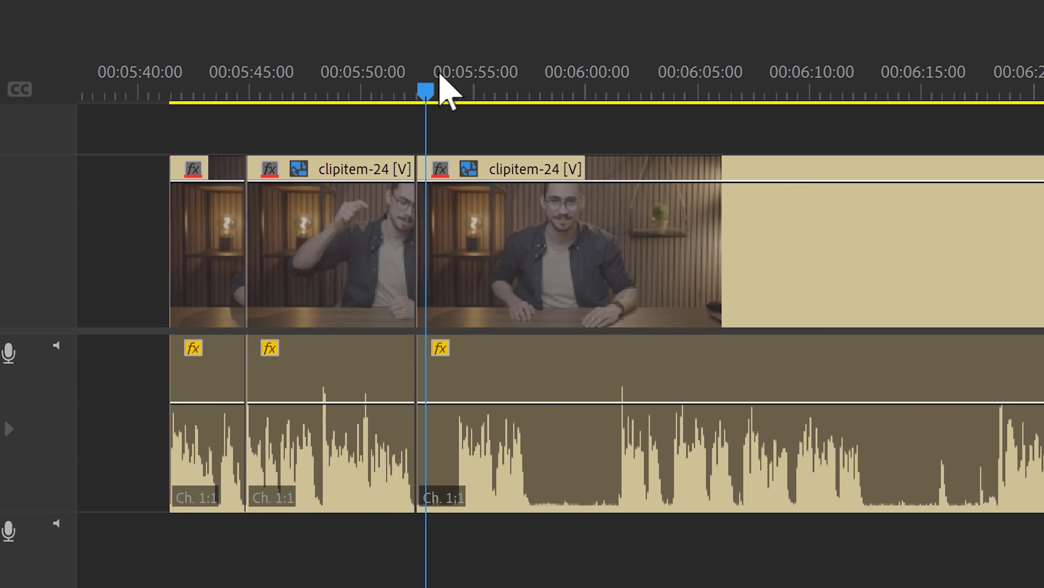
left_click_drag(443, 88, 473, 81)
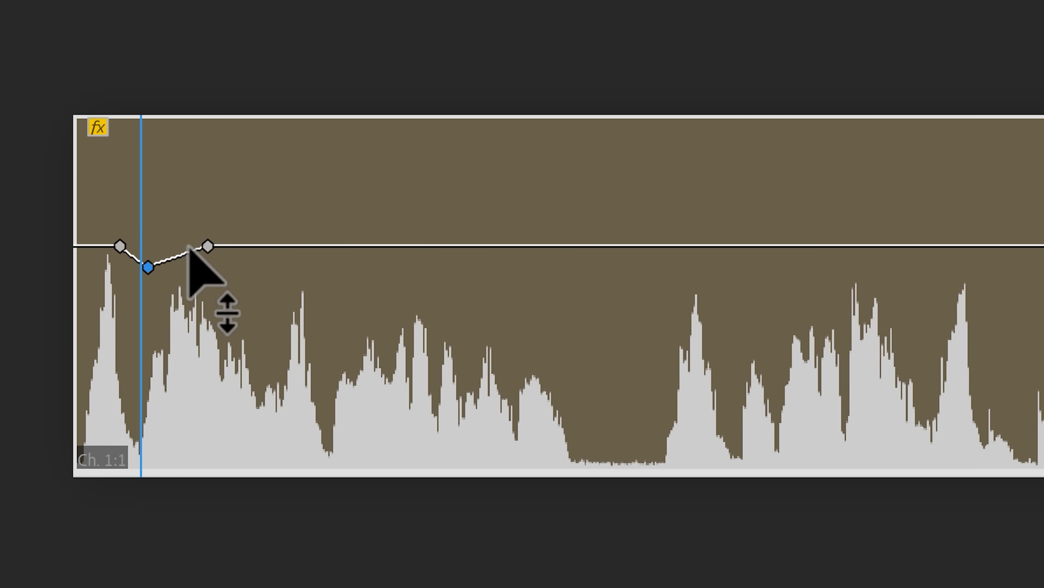
left_click_drag(205, 243, 256, 280)
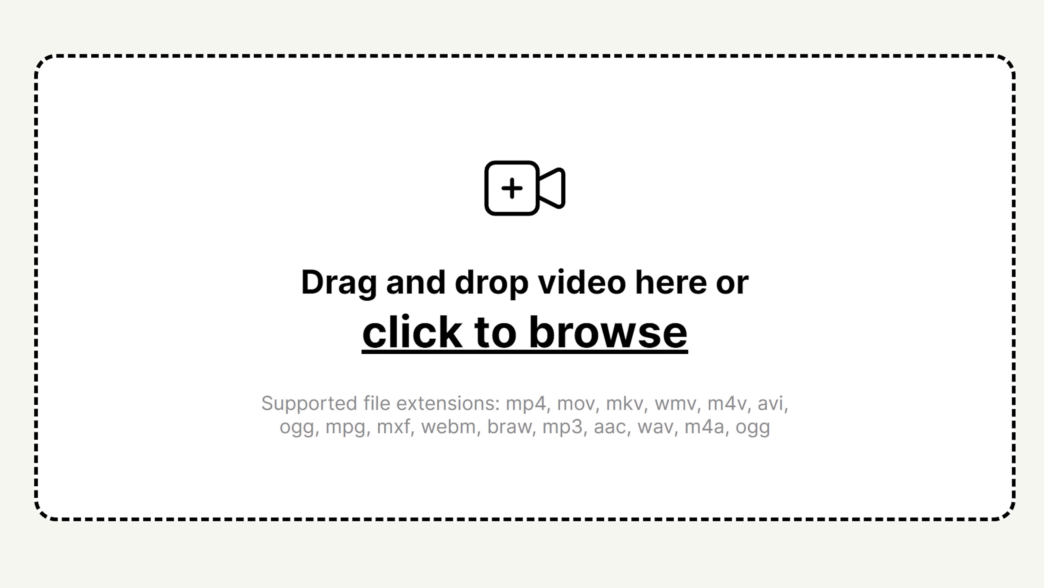
left_click_drag(0, 353, 240, 328)
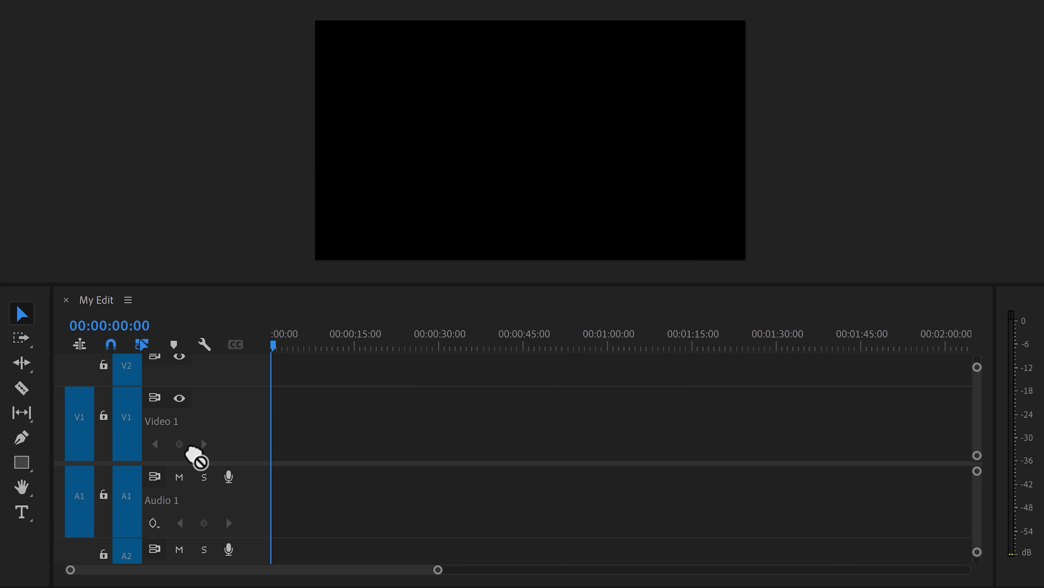
left_click_drag(196, 457, 280, 440)
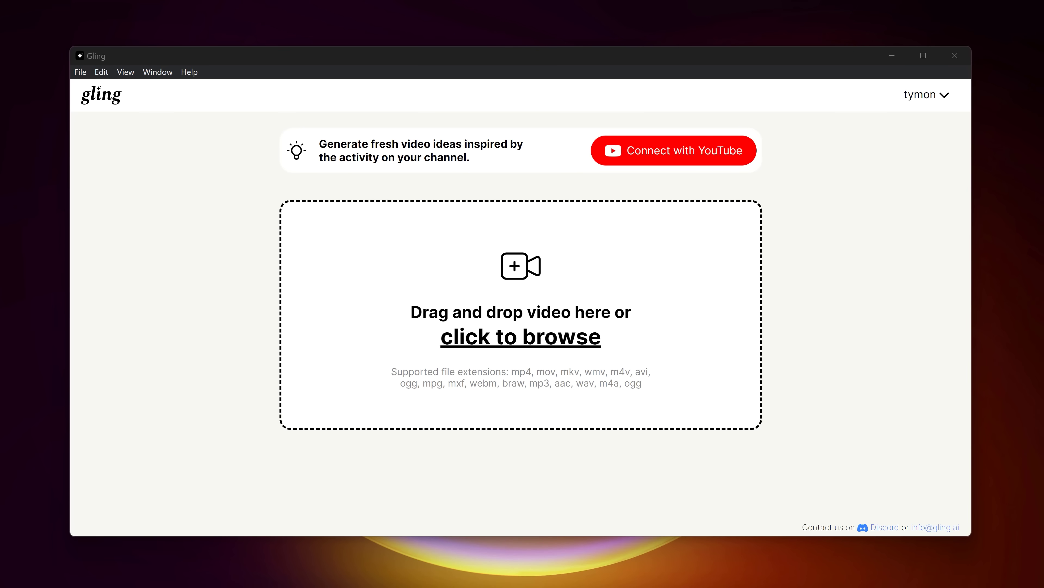
Import the raw MP4 as project 'Premiere Basics Recording' with English as the spoken language
left_click_drag(0, 348, 454, 301)
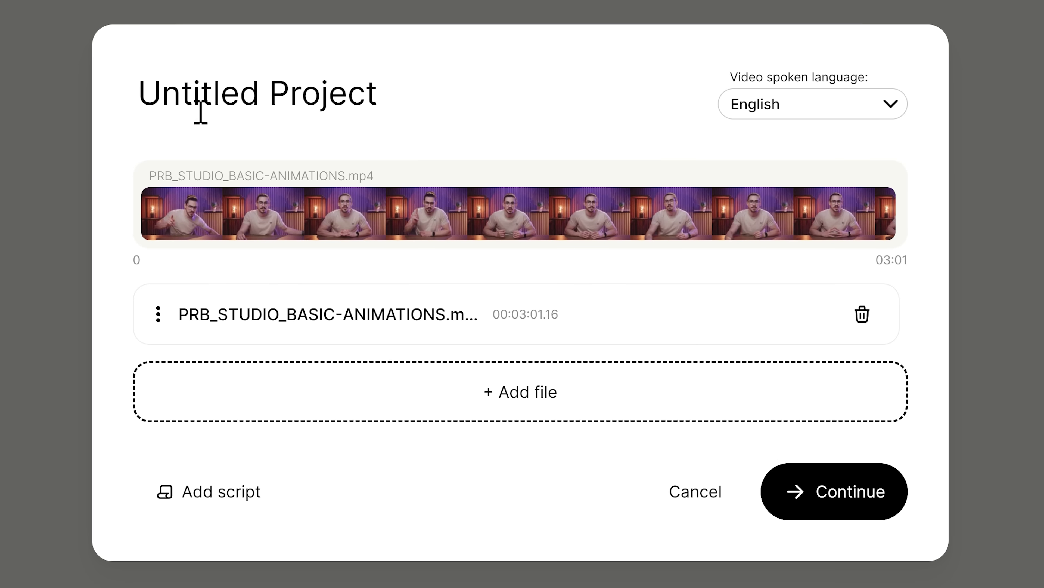
left_click(355, 176)
type("Premiere Basics Recording")
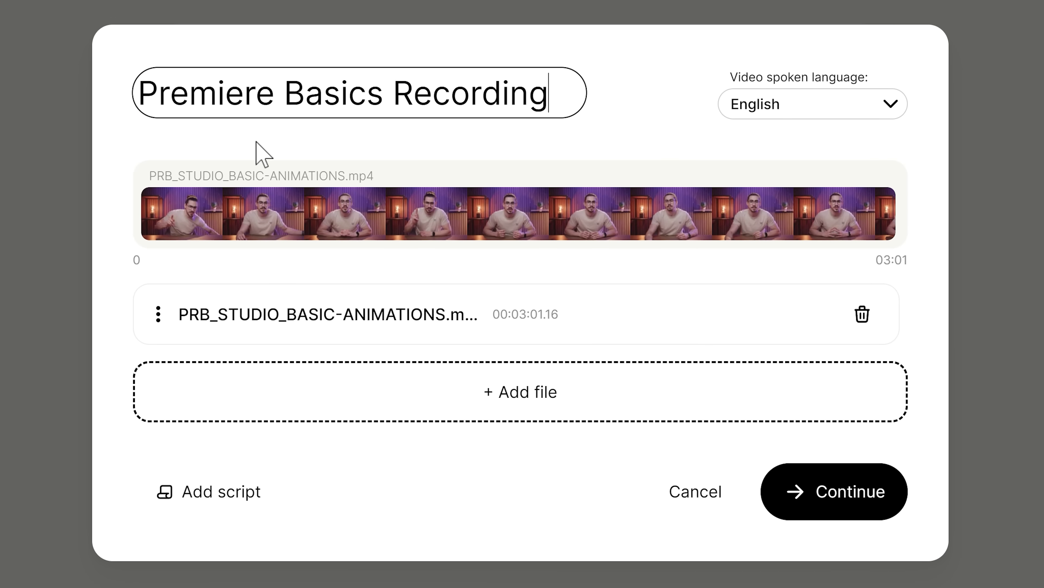
left_click(753, 105)
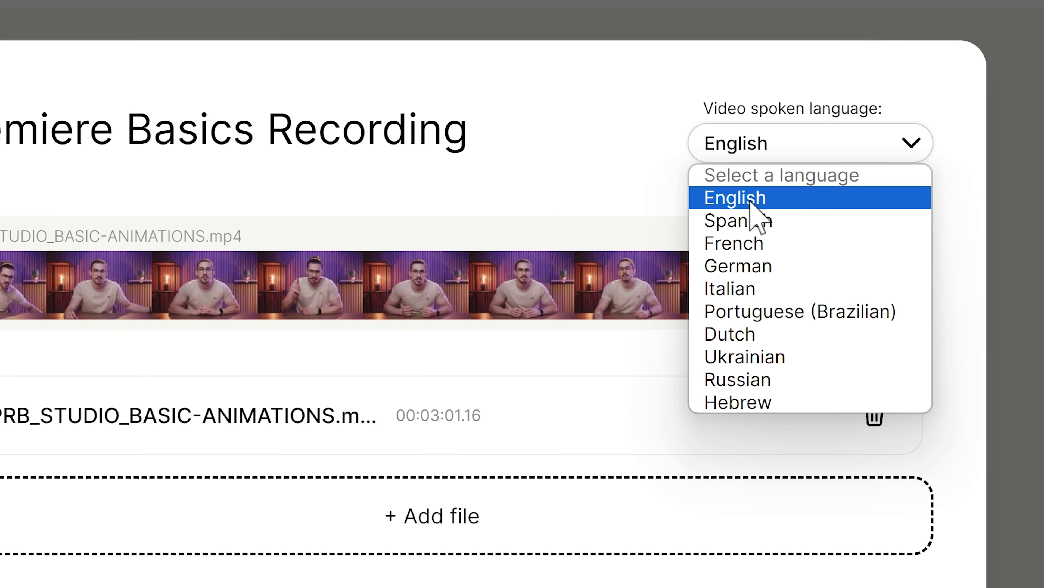
left_click(766, 152)
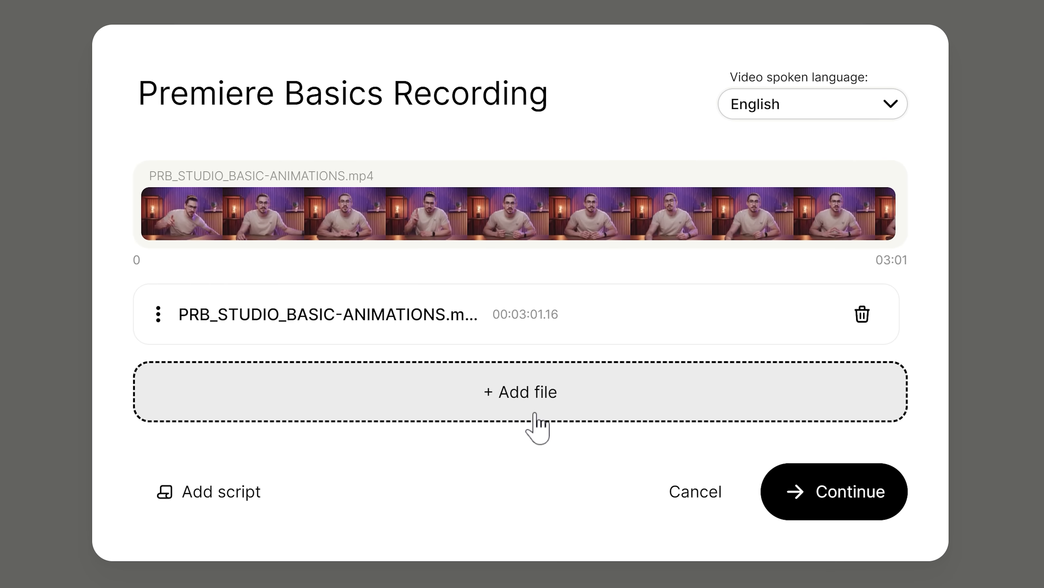
Attach the pasted video script to the project and confirm the setup
left_click(247, 493)
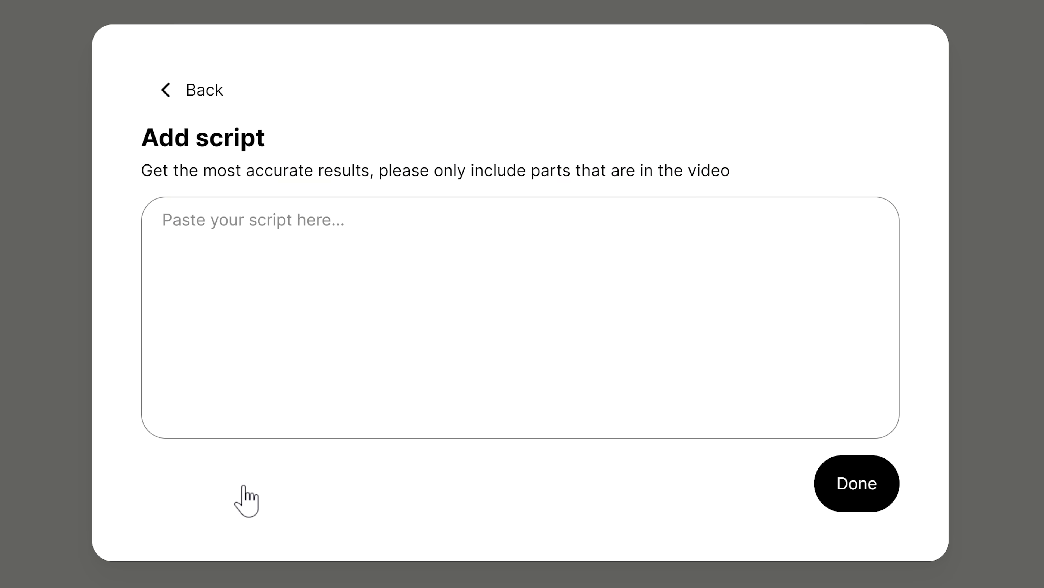
key("ctrl+v")
scroll(562, 380, "up", 10)
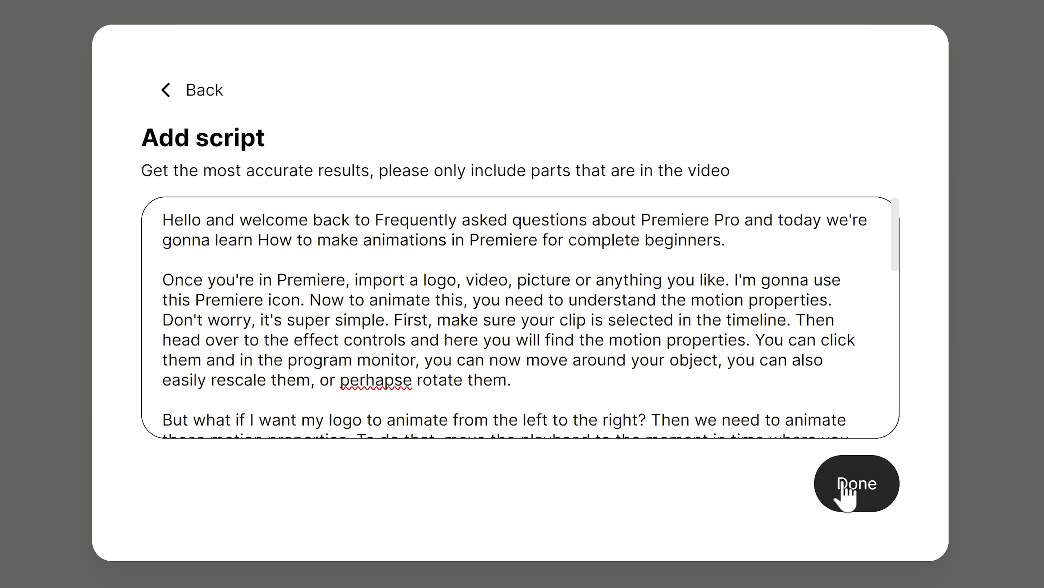
left_click(851, 485)
left_click(843, 485)
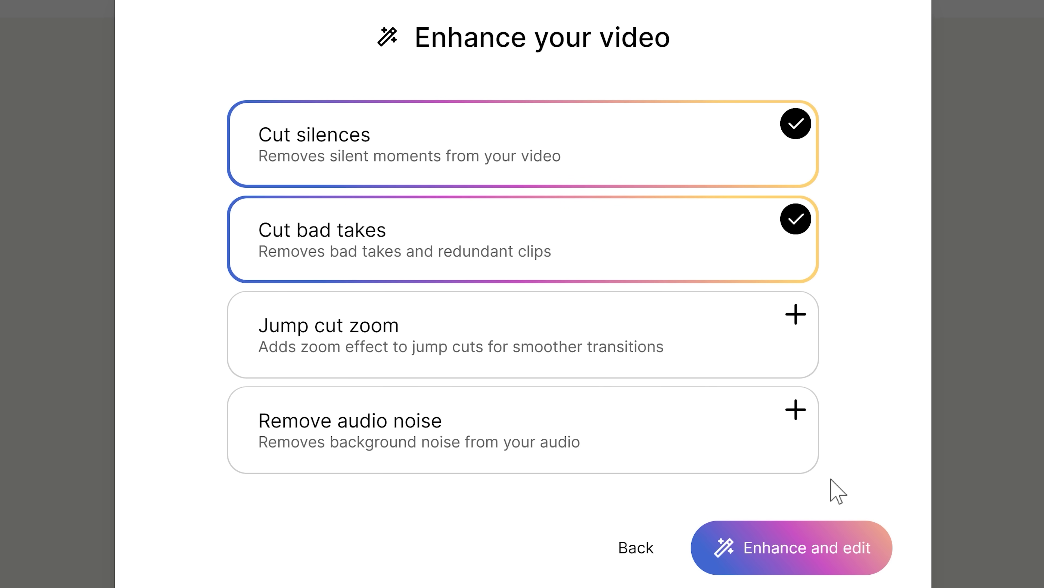
Add background audio noise removal, leave jump cut zoom off, and run Enhance and edit
left_click(565, 368)
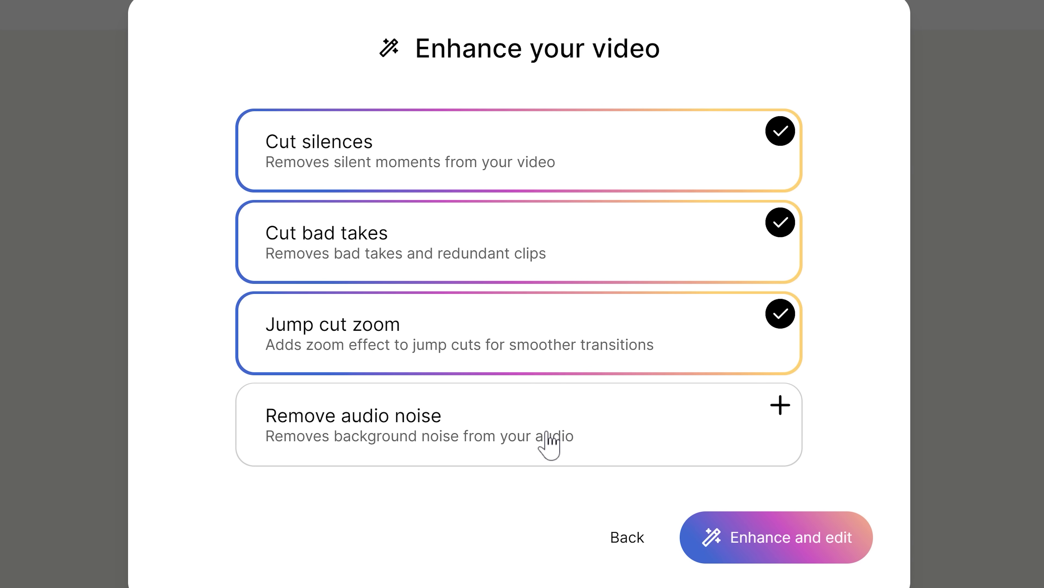
left_click(549, 445)
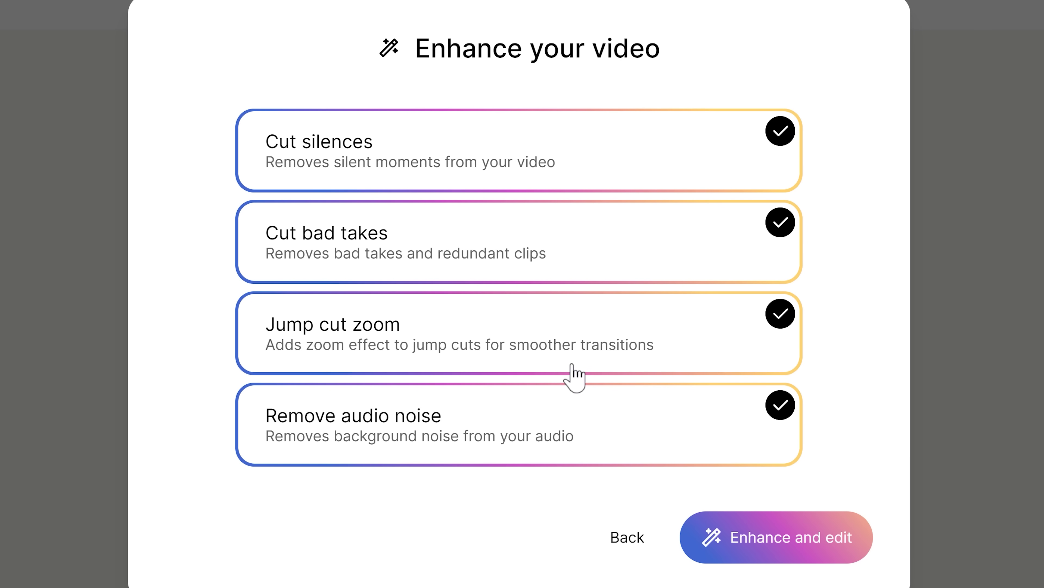
left_click(579, 328)
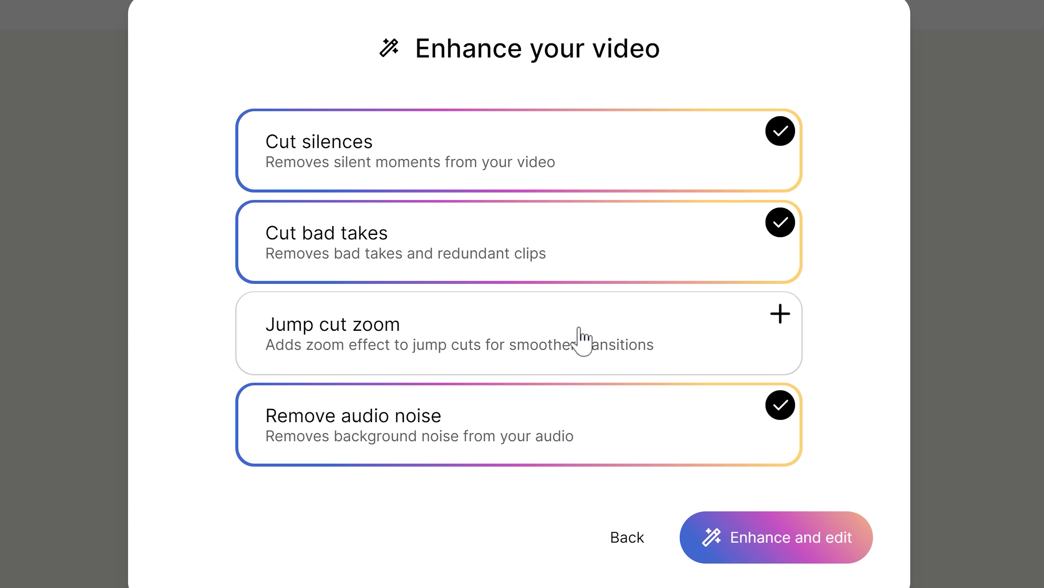
left_click(761, 545)
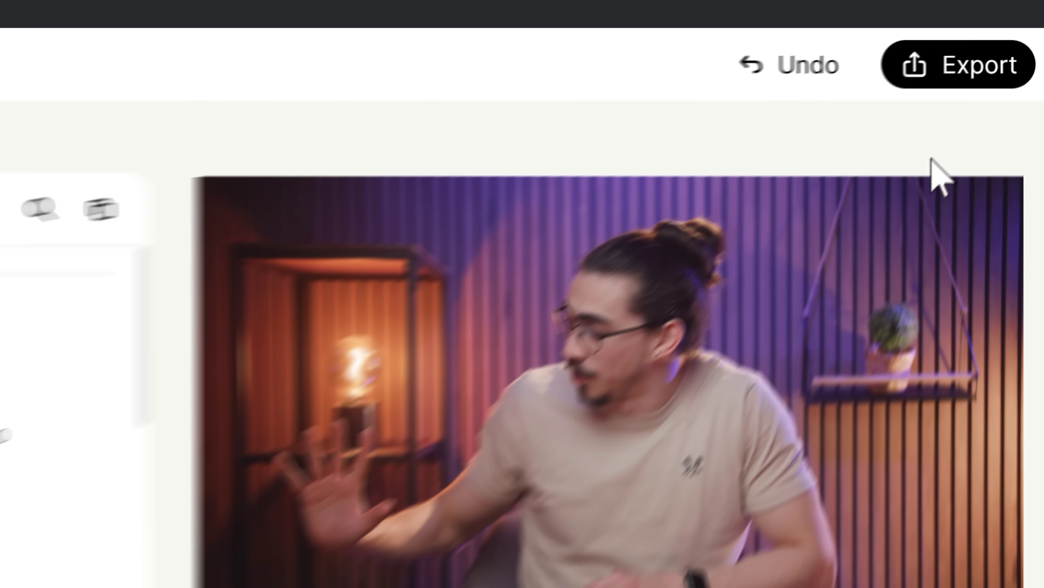
left_click(999, 45)
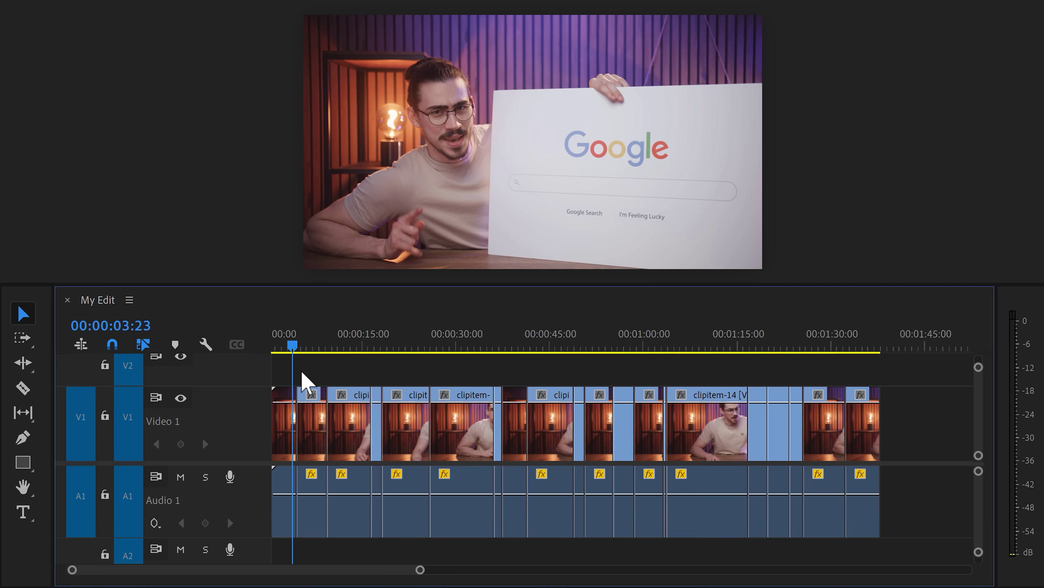
key("=")
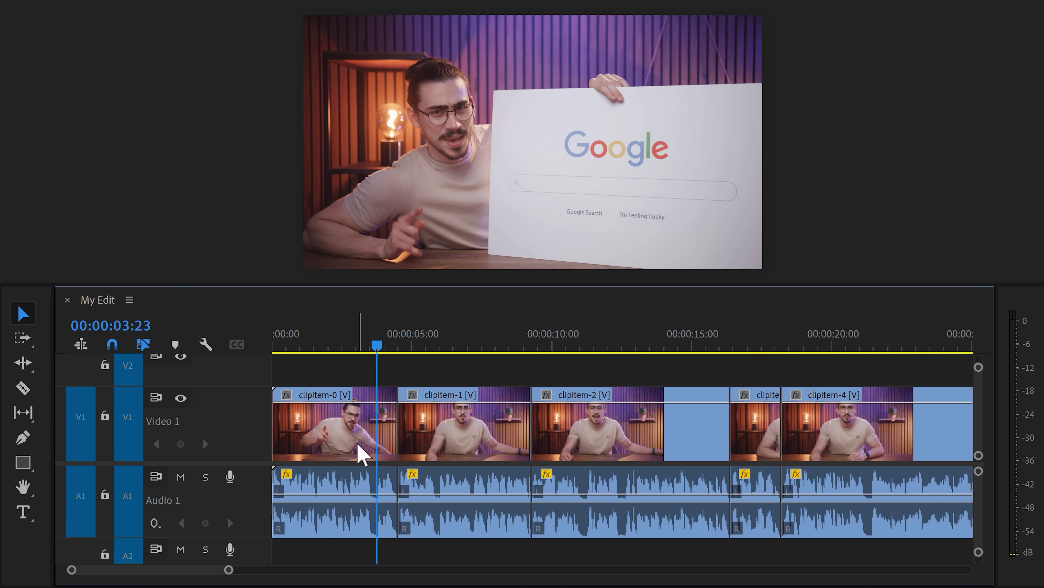
left_click_drag(396, 364, 734, 389)
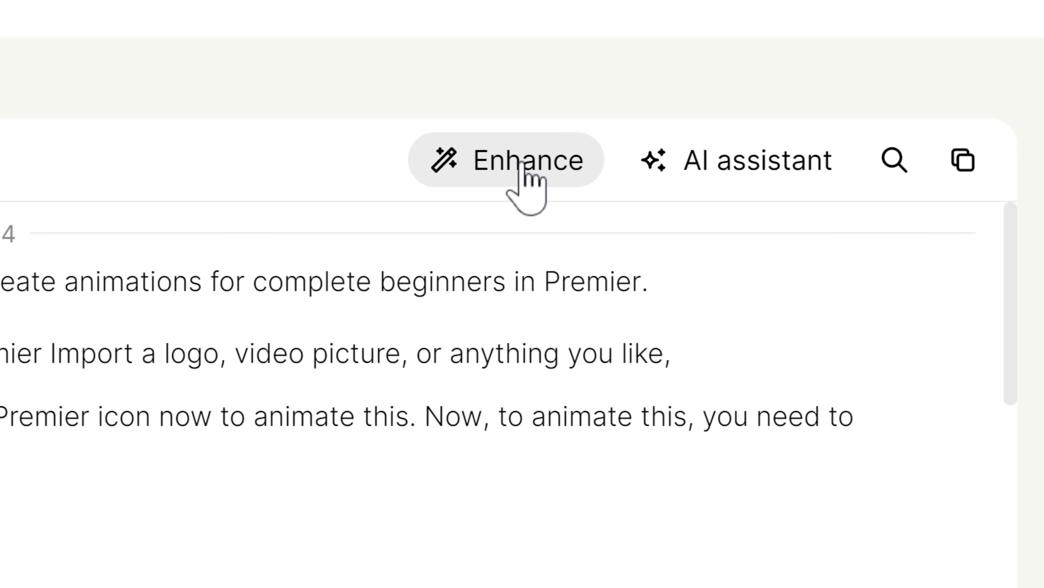
left_click(441, 112)
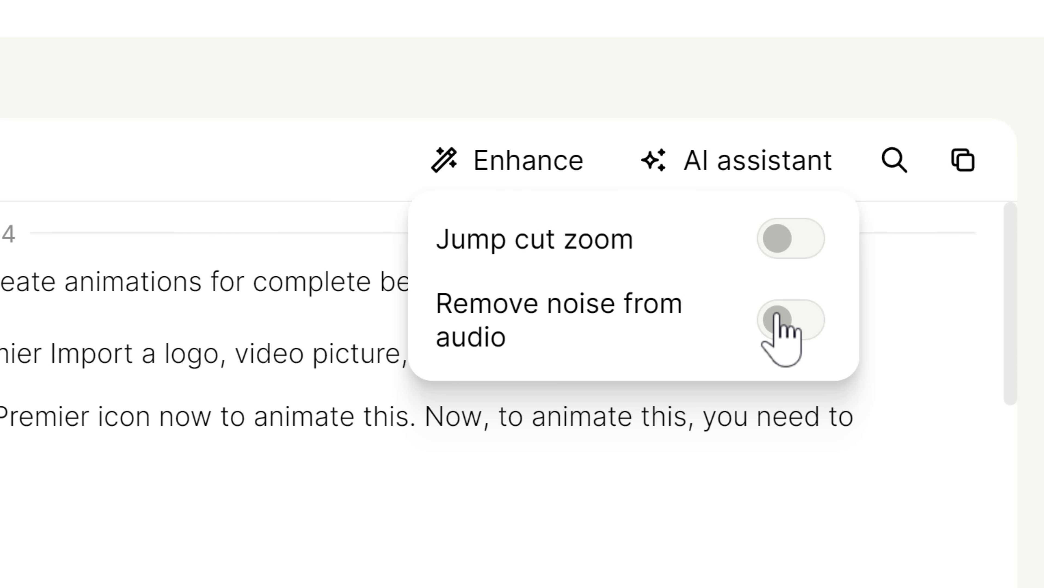
left_click(551, 177)
left_click(757, 175)
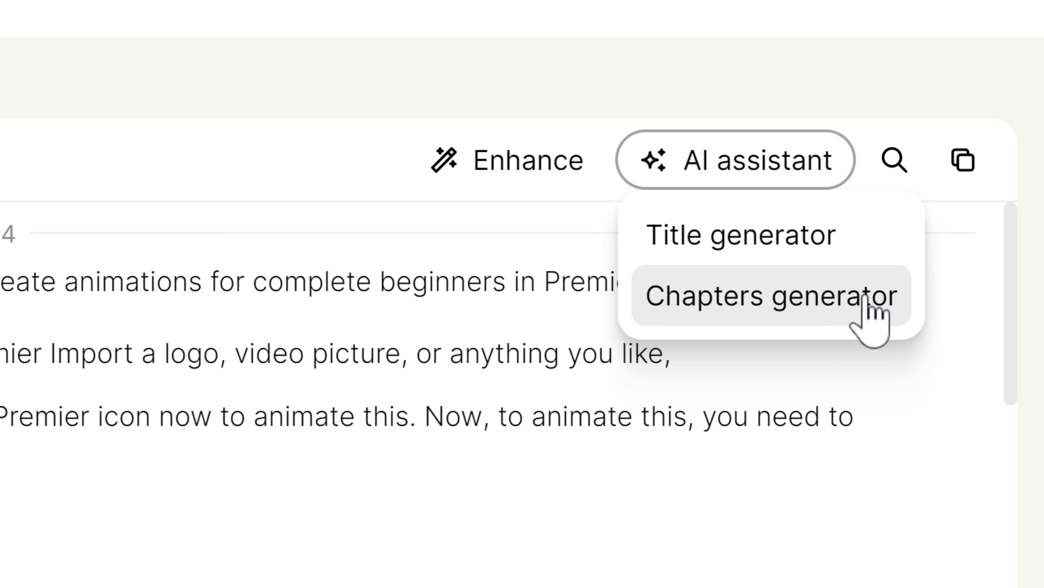
left_click(775, 239)
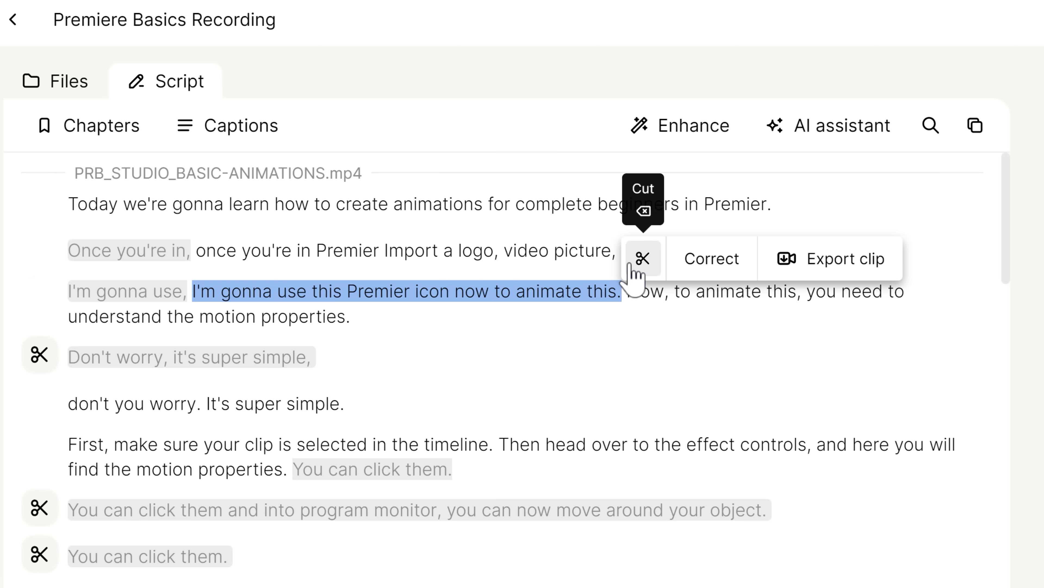
Cut the repeated Premier-icon sentence and switch off Show cuts to hide removed passages
left_click(404, 192)
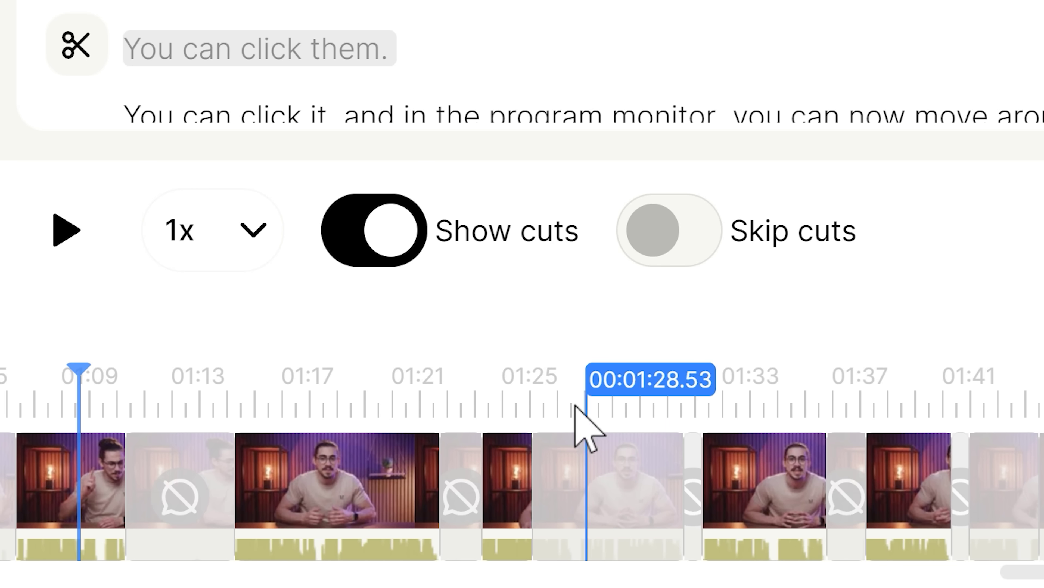
left_click(401, 224)
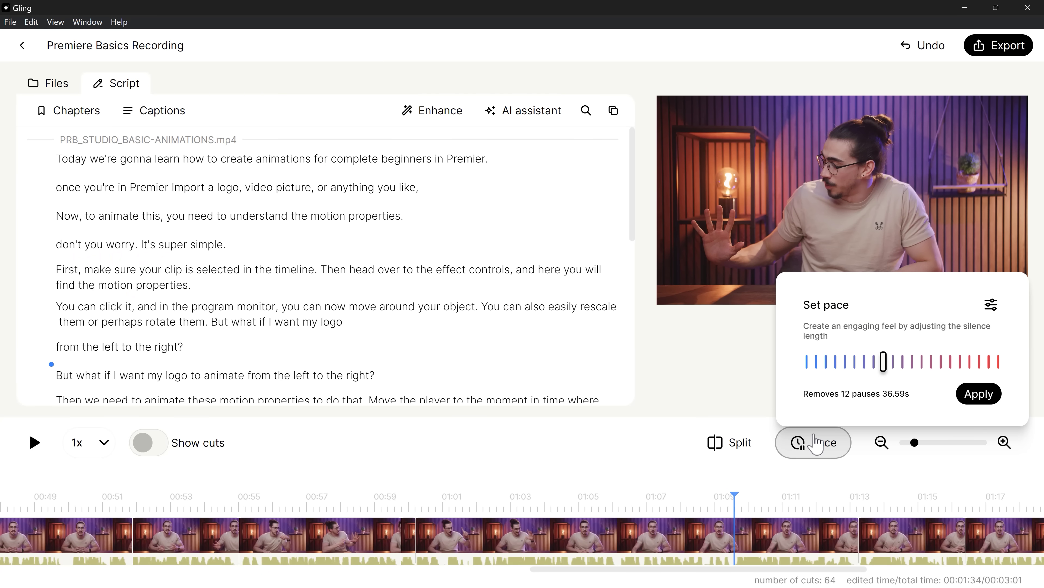
Set the pace to remove pauses of 0.2s or more (35 pauses, 50.20s) and apply it
left_click_drag(913, 362, 922, 362)
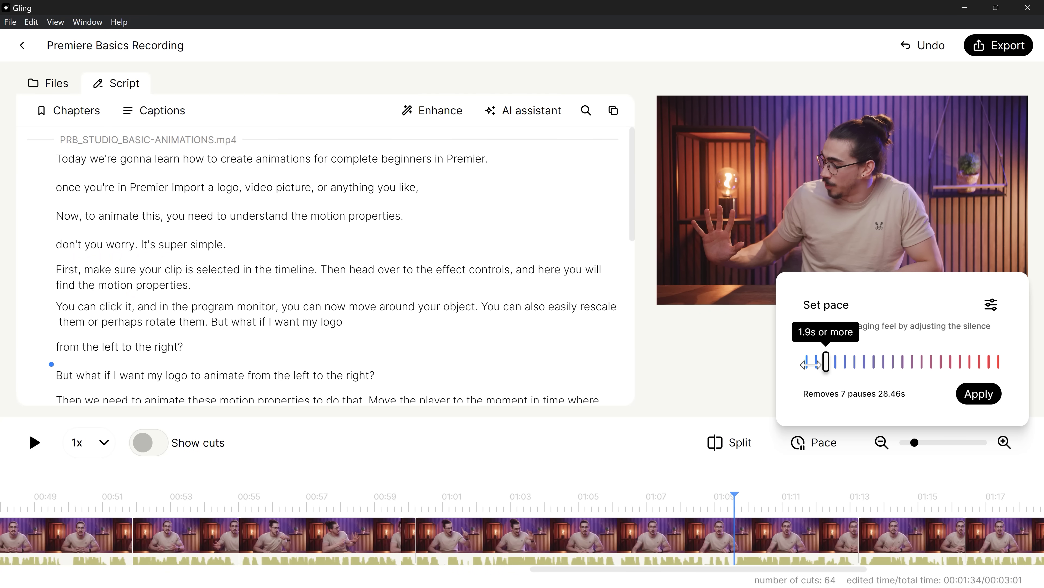
left_click_drag(816, 362, 990, 360)
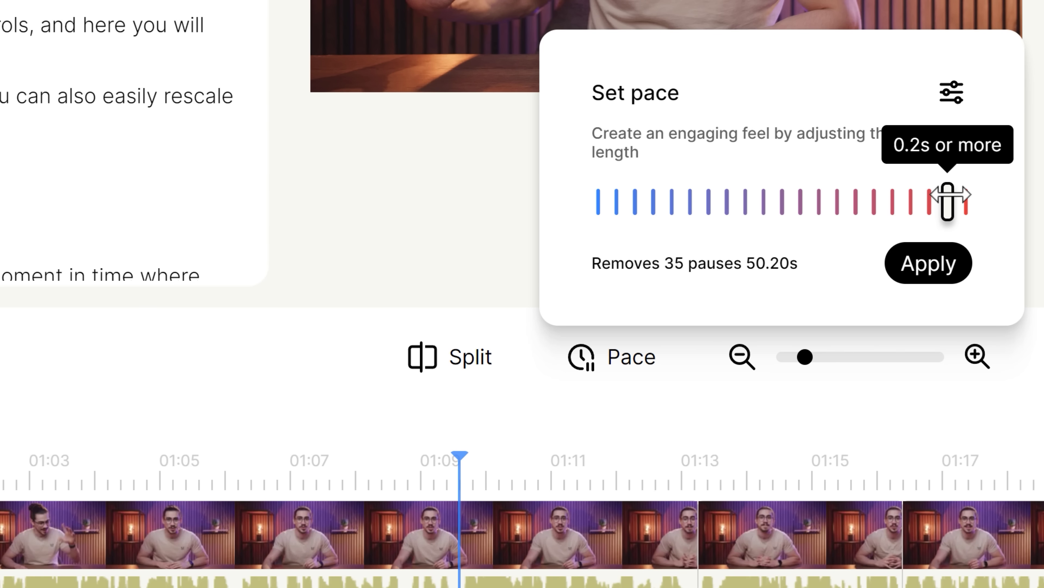
left_click(926, 265)
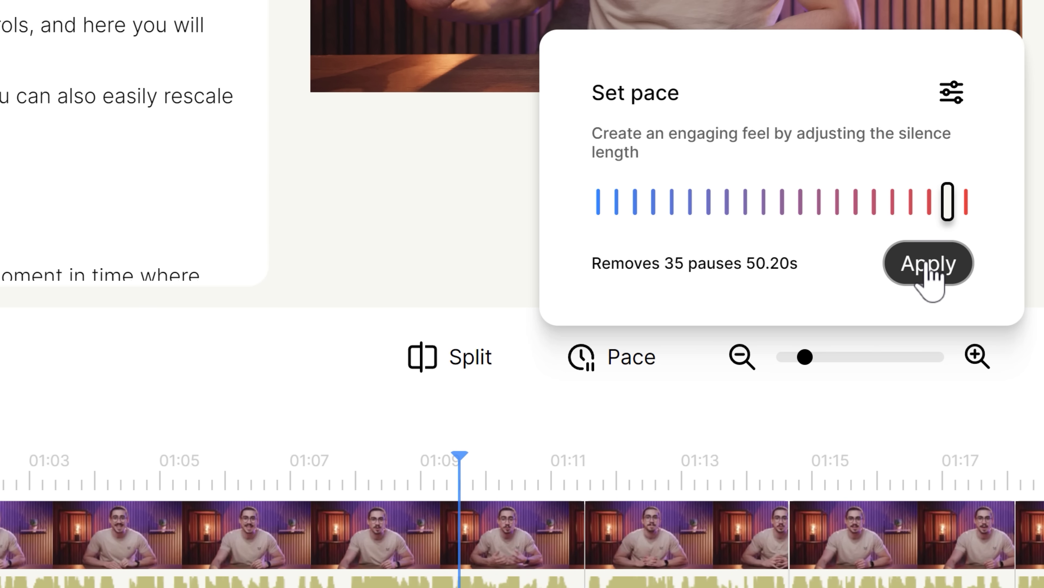
Open the Export list of formats
left_click(960, 90)
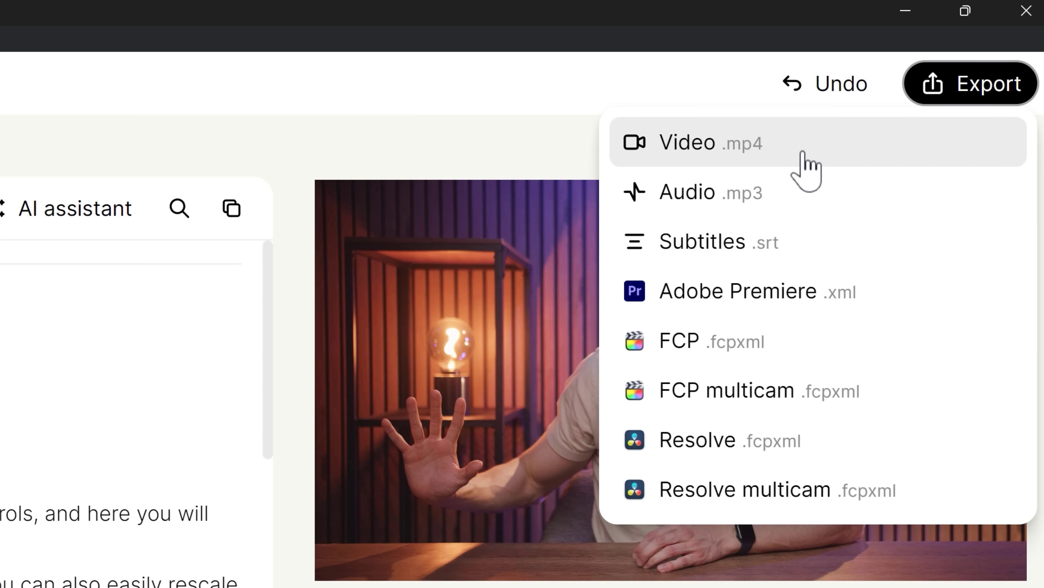